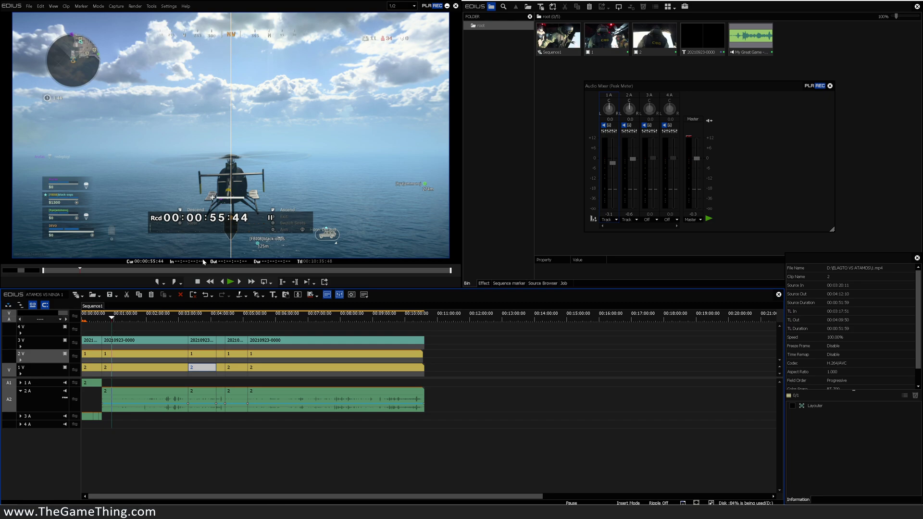
Mute the 3V title track and play the sequence briefly from about 00:01:22 at 1/2 preview quality.
click(65, 342)
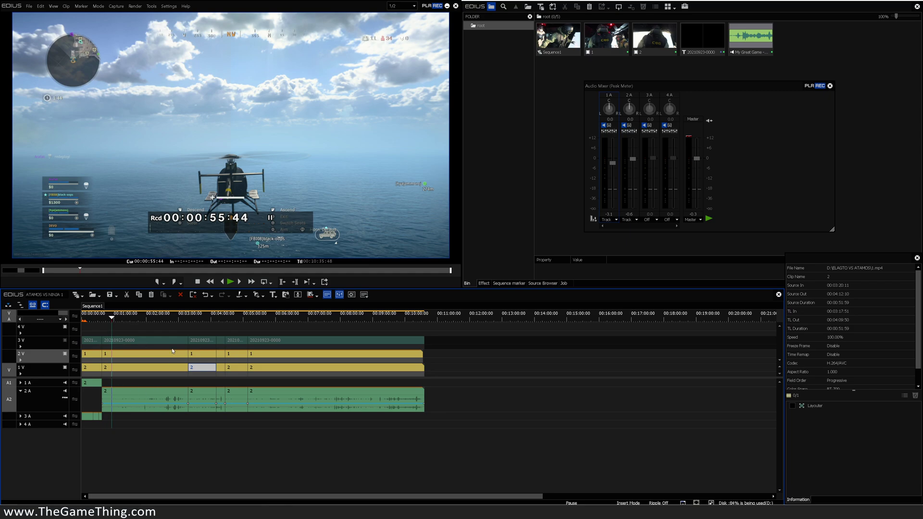
drag(118, 325, 126, 322)
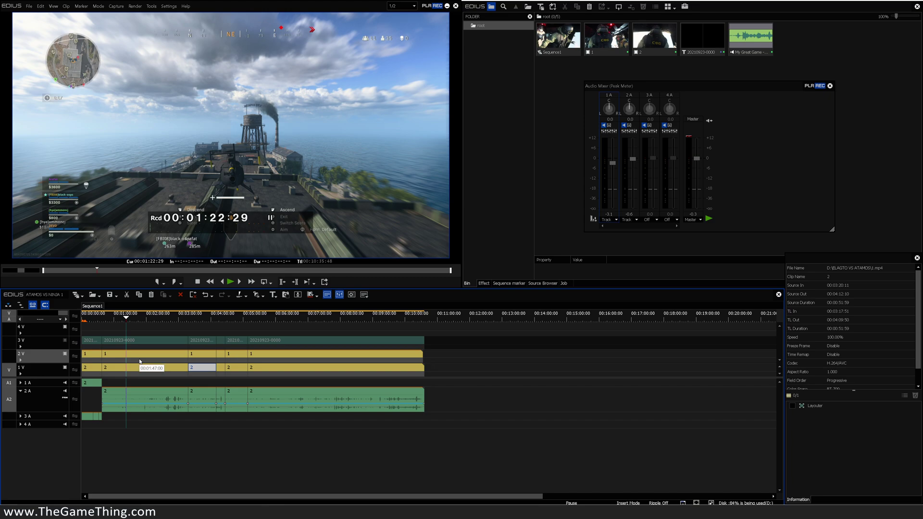
click(401, 6)
click(406, 33)
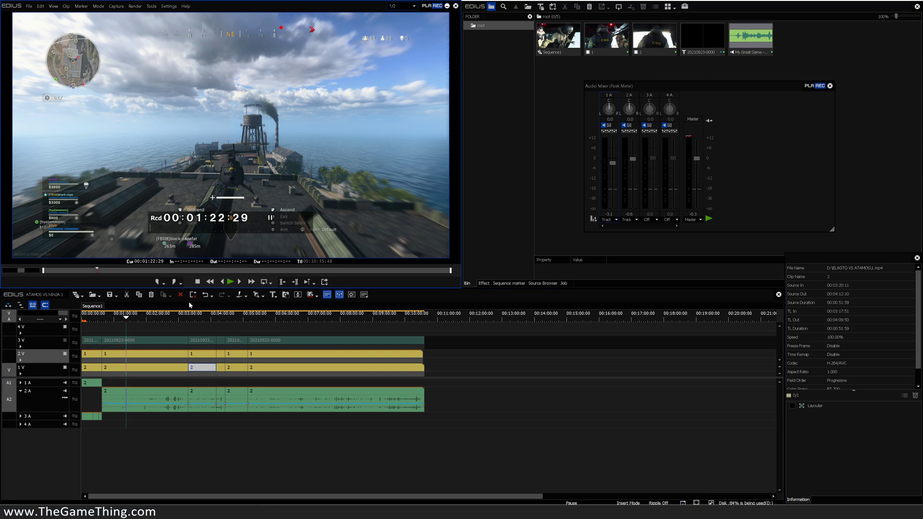
key(space)
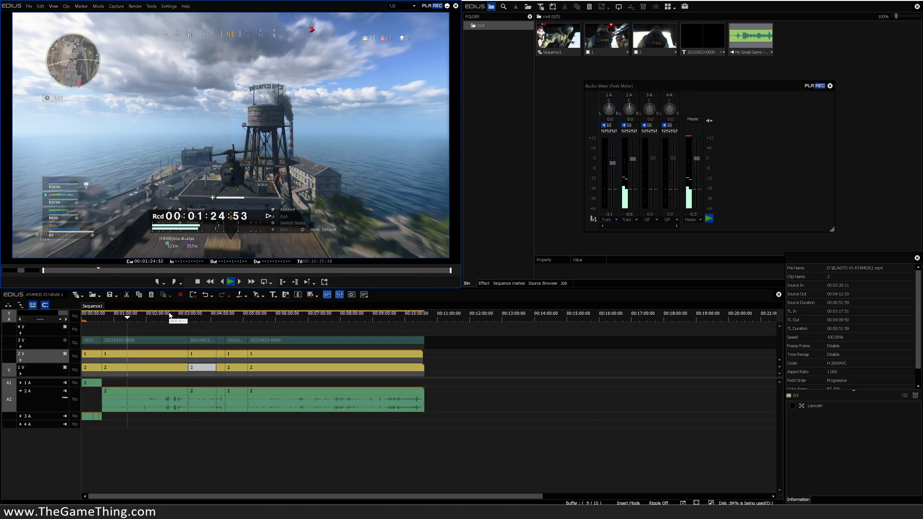
key(space)
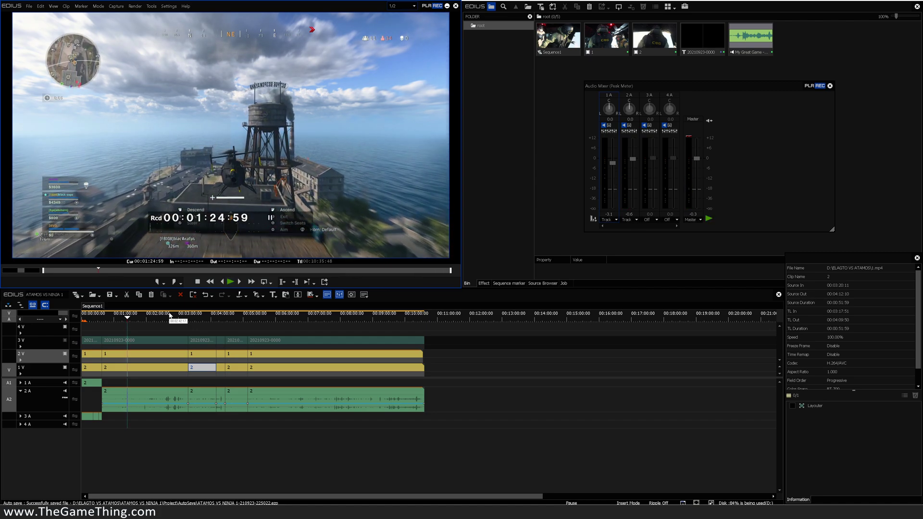
Set the preview quality to Full and play the sequence for a moment, stopping at about 00:01:25.
click(402, 6)
click(402, 16)
key(space)
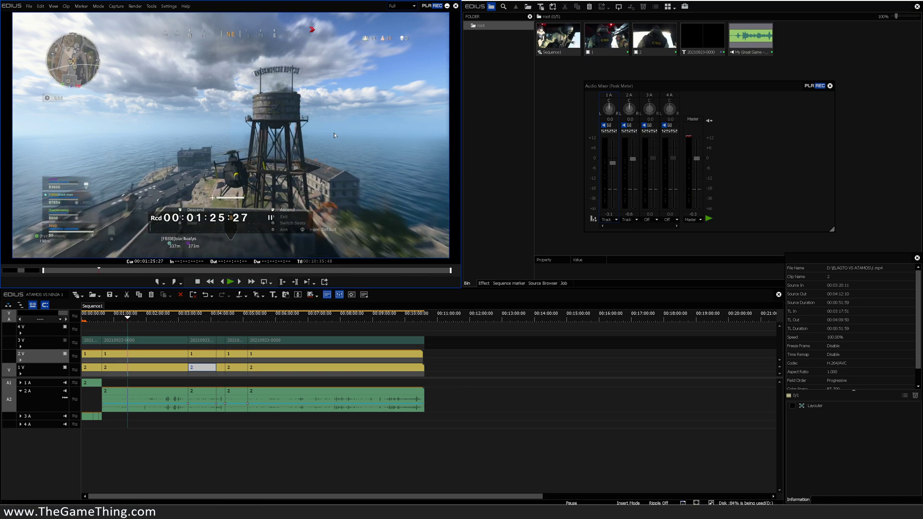
Show the 3V title track temporarily while setting the preview quality to 1/2, and mute the track again.
click(65, 341)
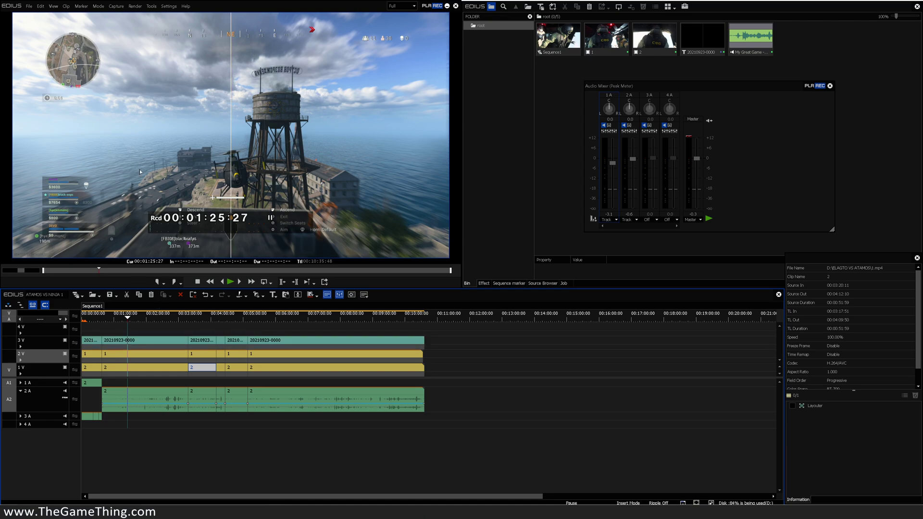
click(392, 10)
click(396, 34)
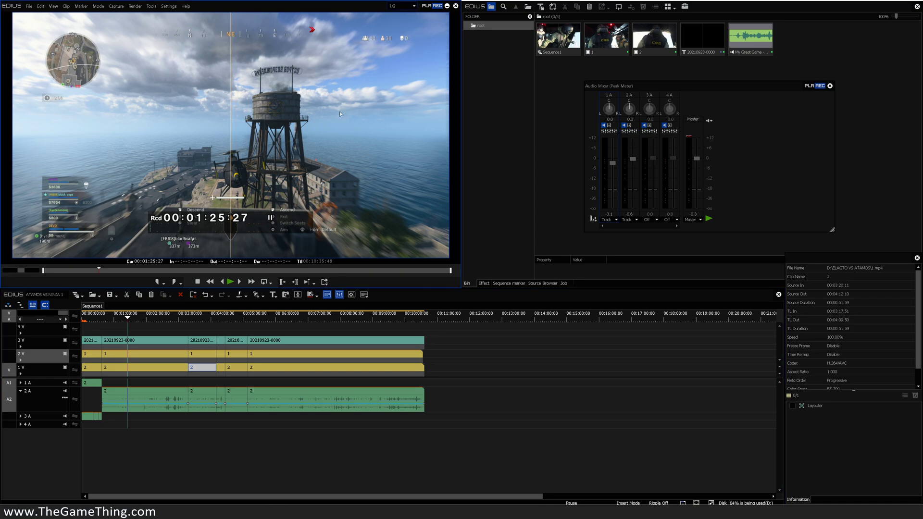
click(66, 341)
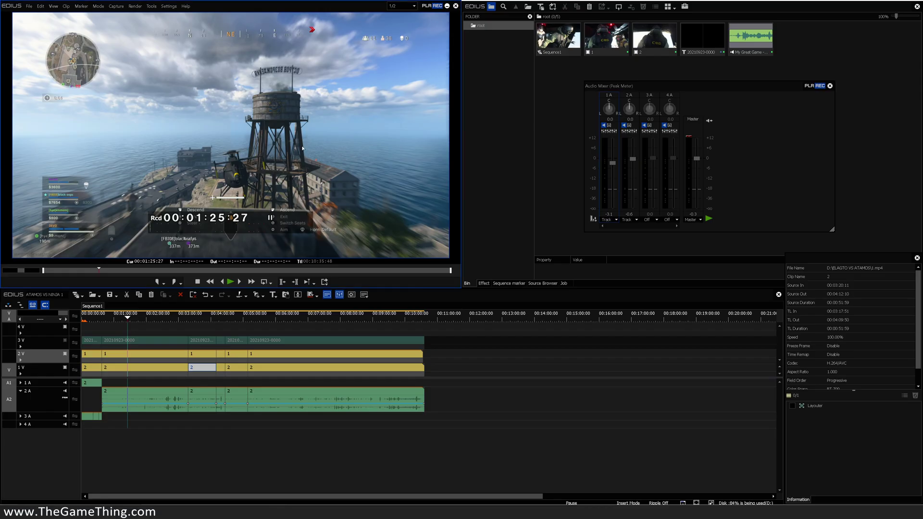
Set the preview quality to Full and view the current frame in full screen before returning to the editing layout.
click(403, 7)
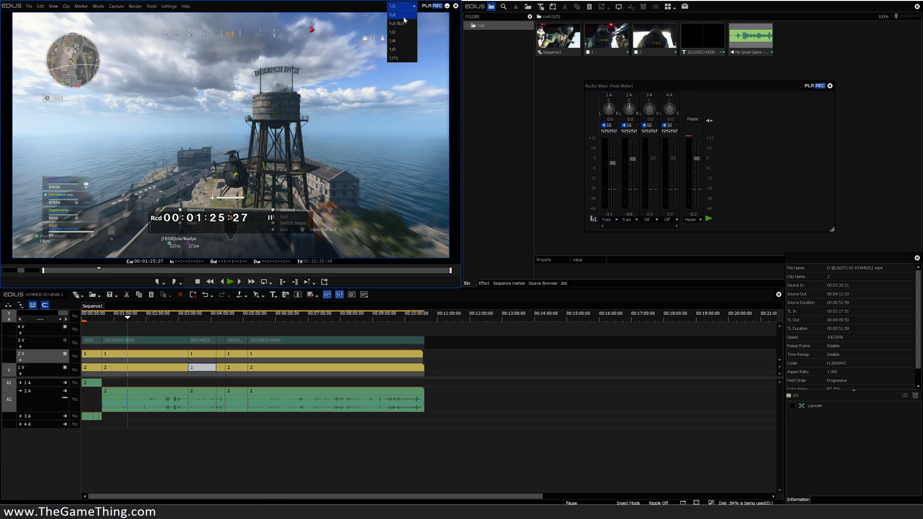
click(405, 21)
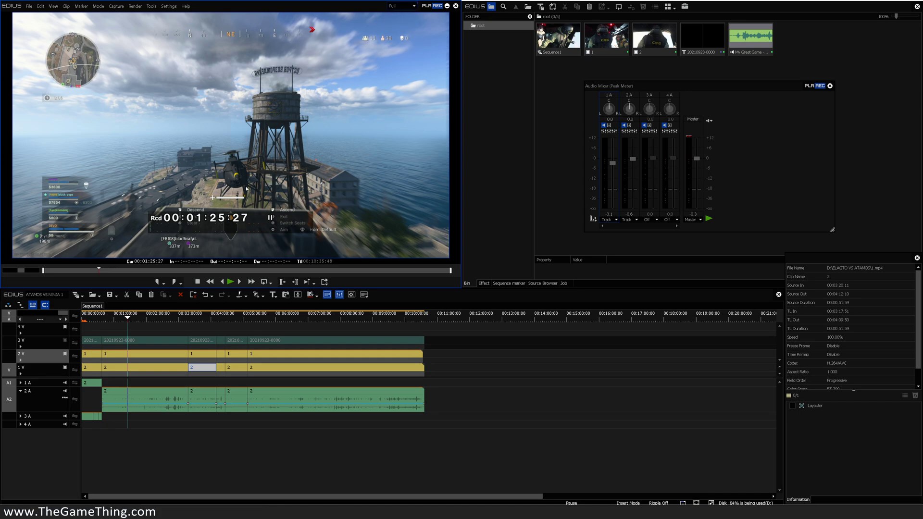
key(F10)
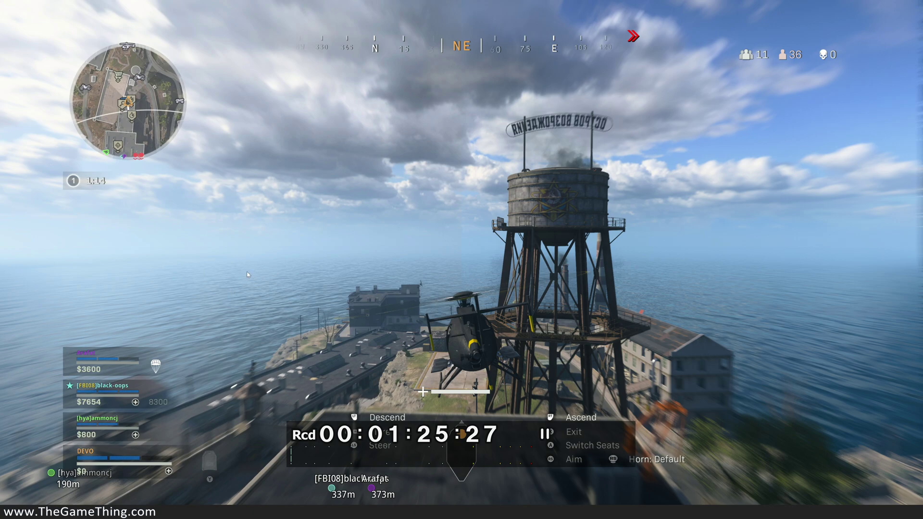
key(Escape)
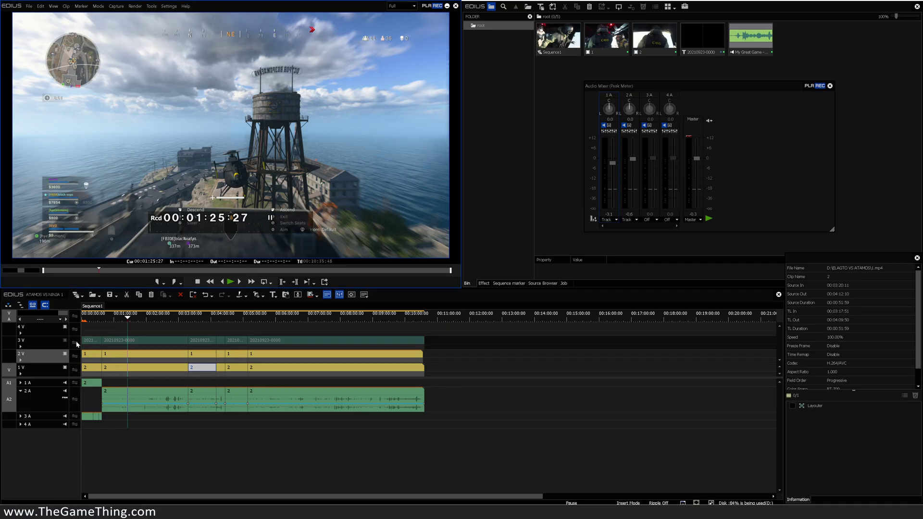
Toggle video tracks 1V and 2V off and on to check which half of the frame each supplies.
click(65, 368)
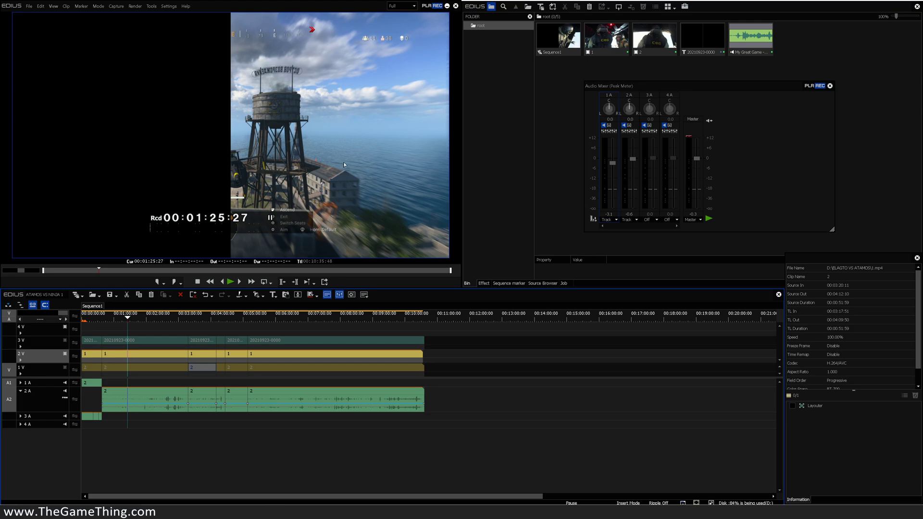
click(65, 355)
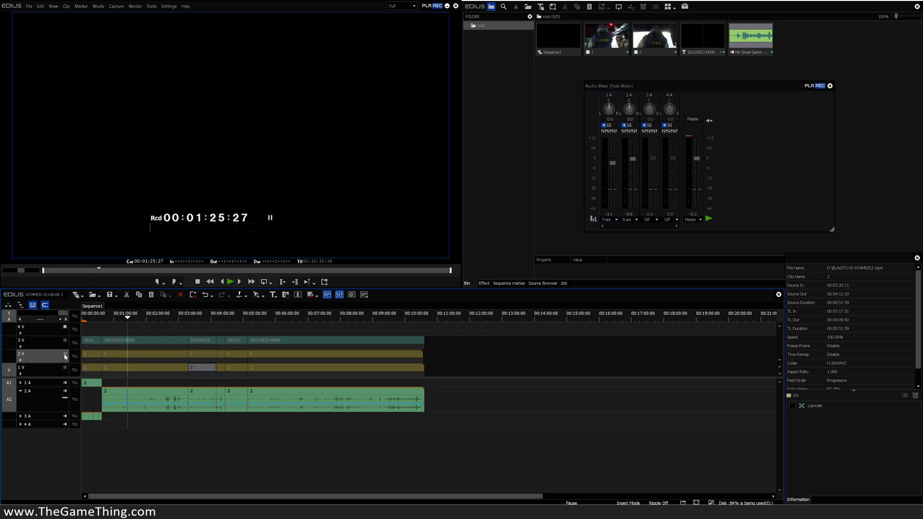
click(65, 356)
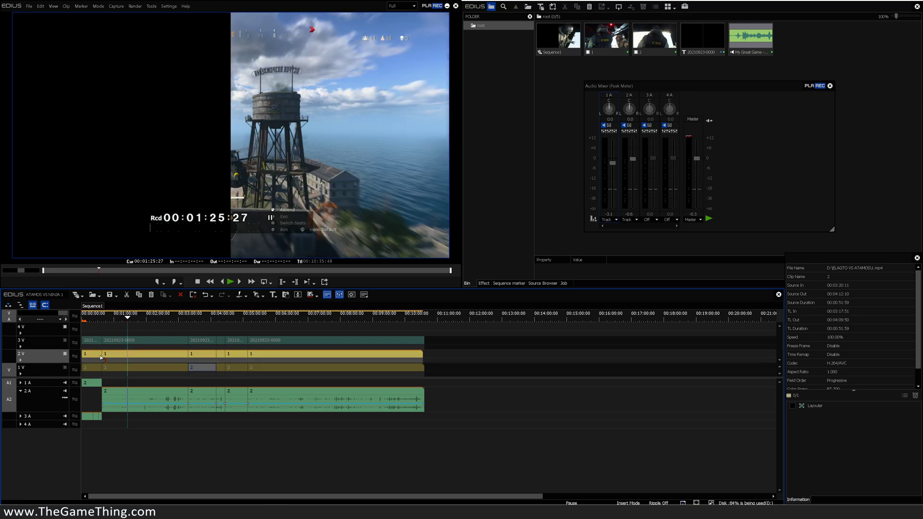
click(65, 355)
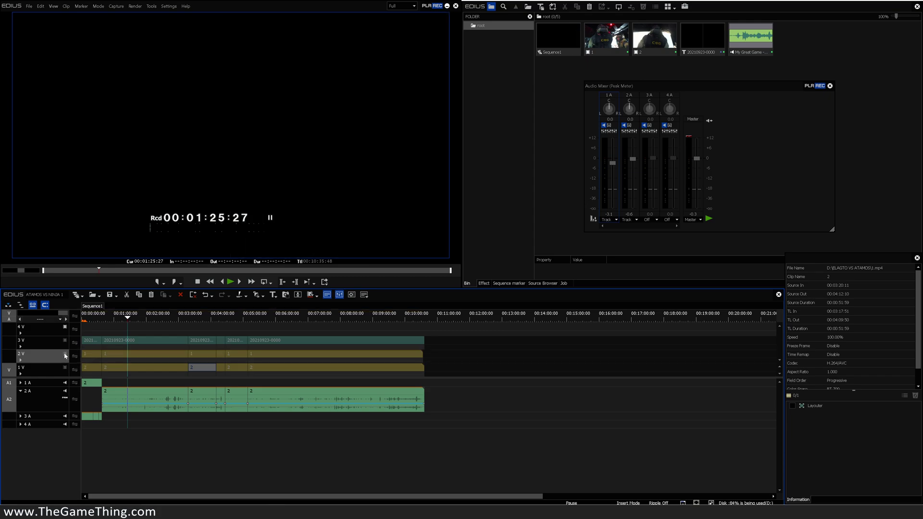
click(66, 355)
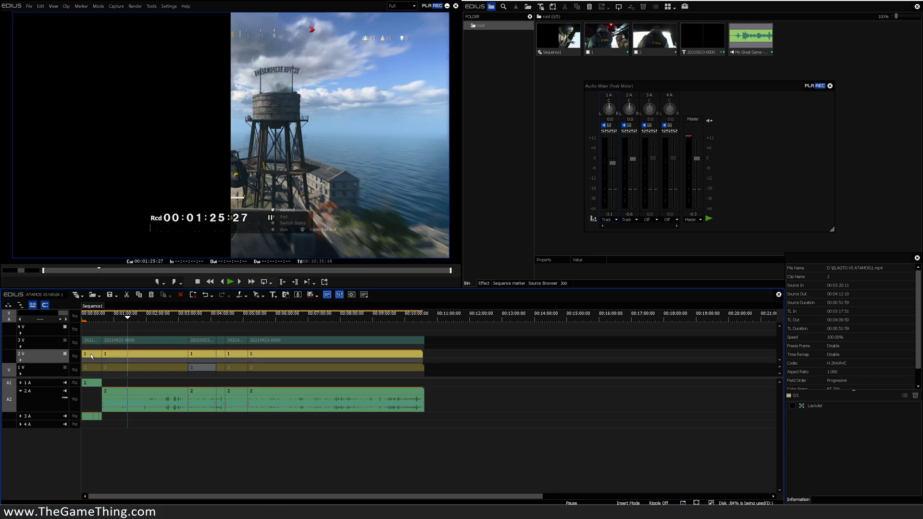
click(66, 368)
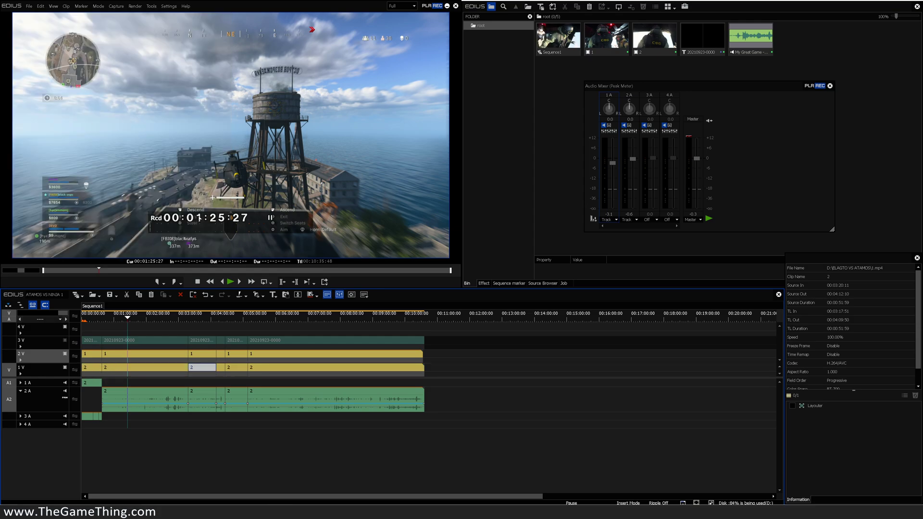
View the video properties of the second clip on track 2V and close them without changes.
click(157, 356)
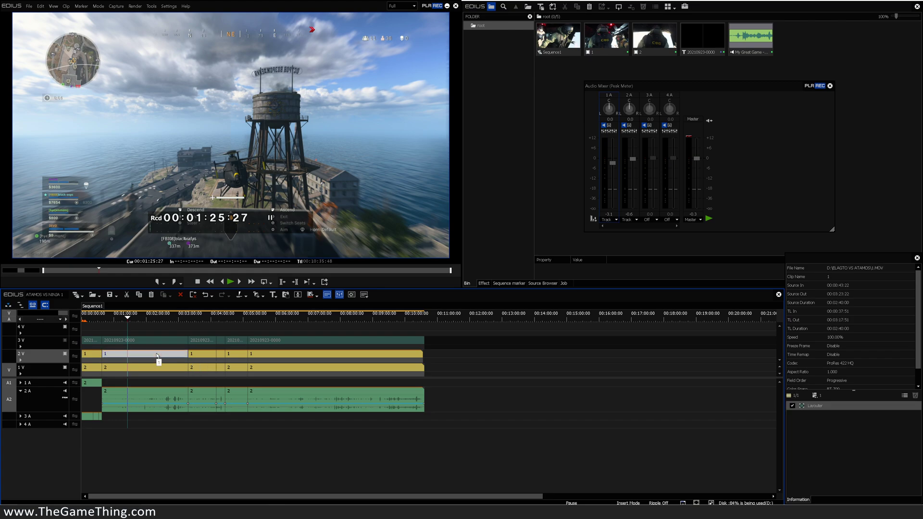
right_click(158, 357)
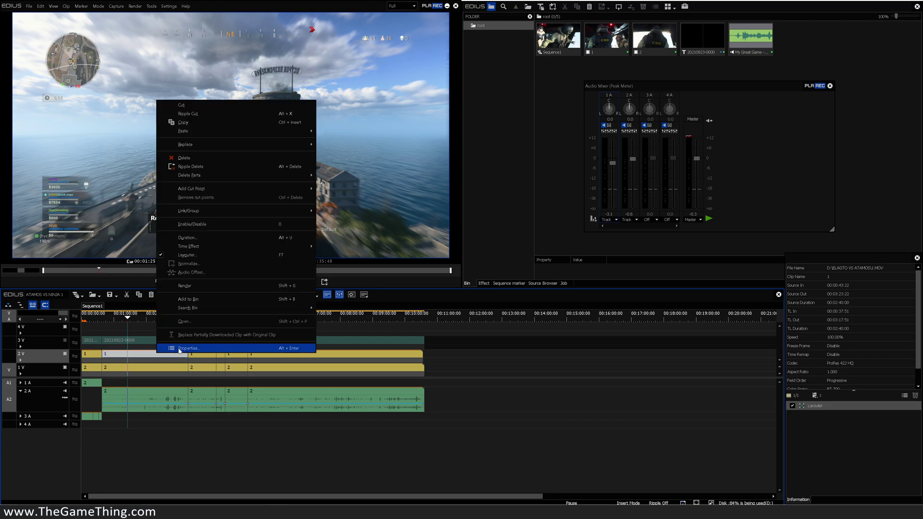
click(179, 351)
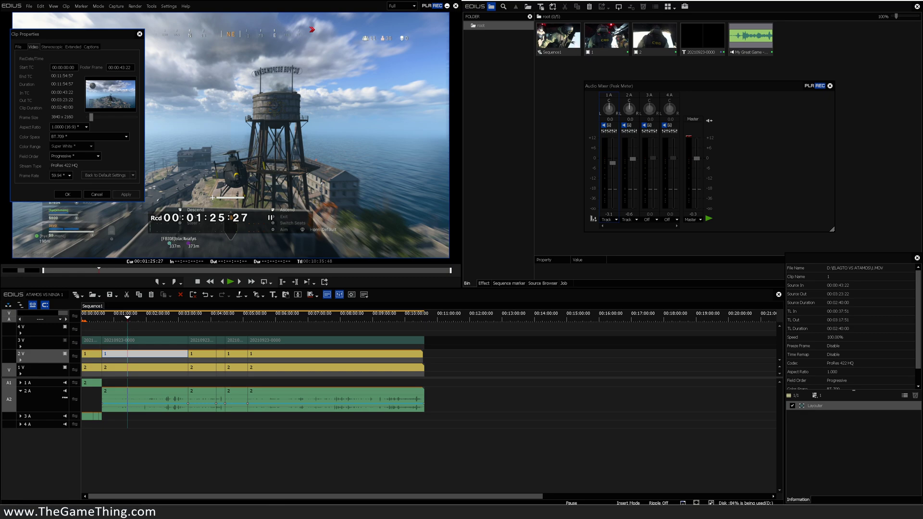
click(94, 193)
Reopen the properties of the second 2V clip to check its stream type and frame rate.
click(144, 368)
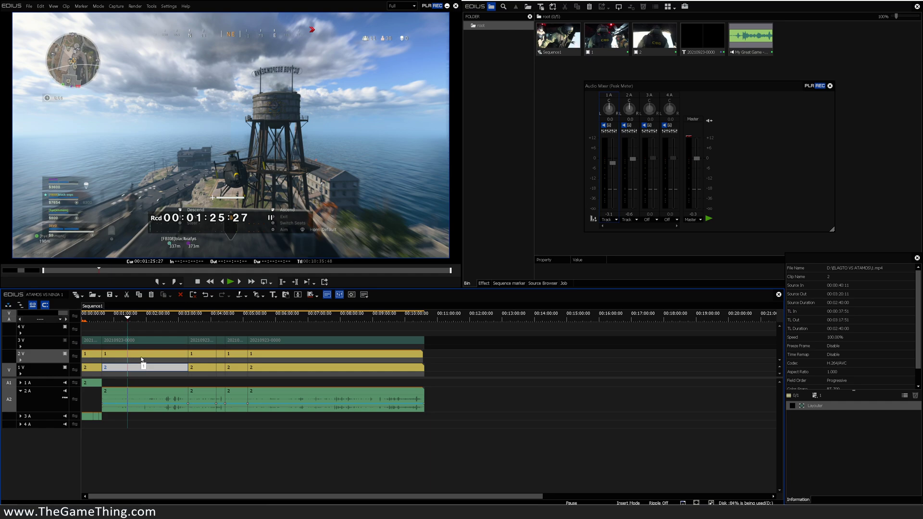
click(142, 355)
right_click(144, 356)
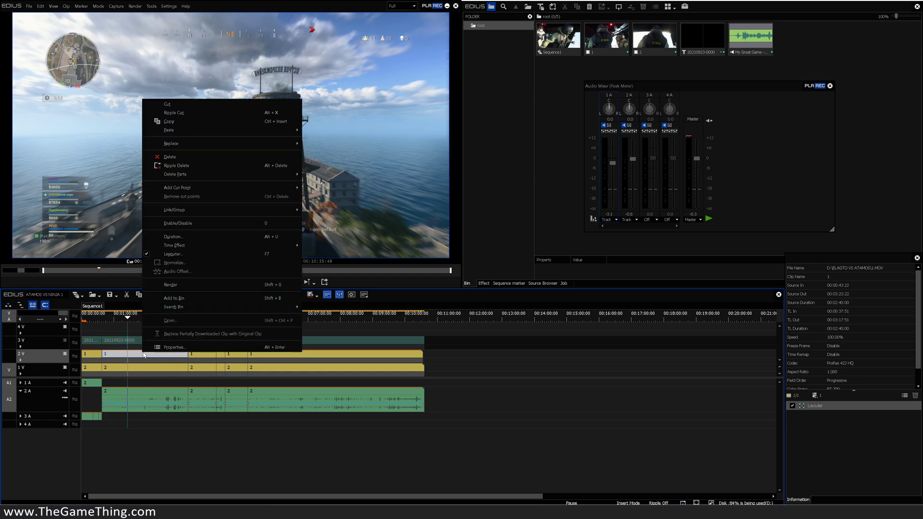
click(139, 357)
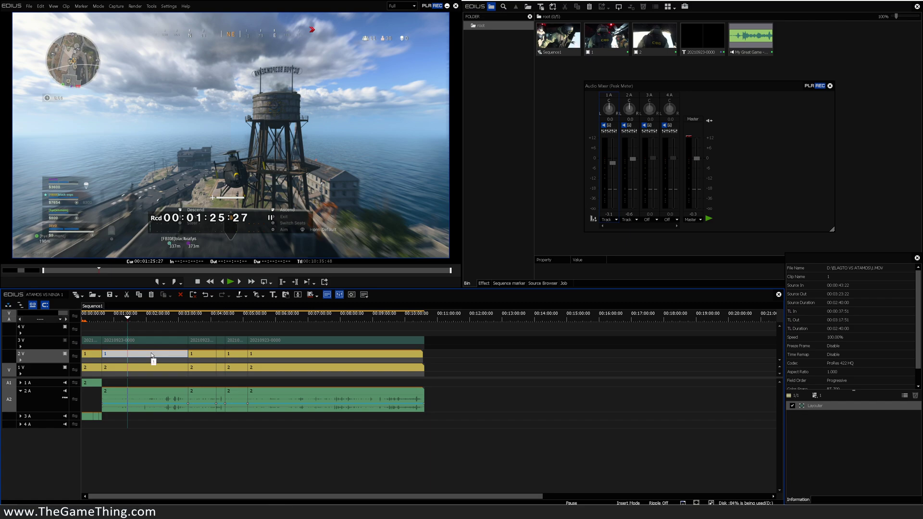
right_click(152, 355)
click(175, 350)
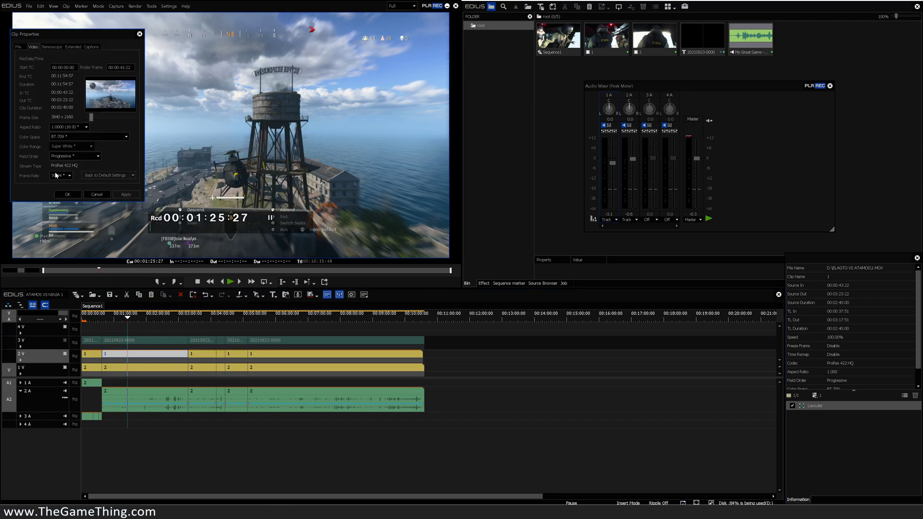
click(95, 194)
Check the frame size, stream type and frame rate in the properties of the second clip on track 1V.
click(156, 368)
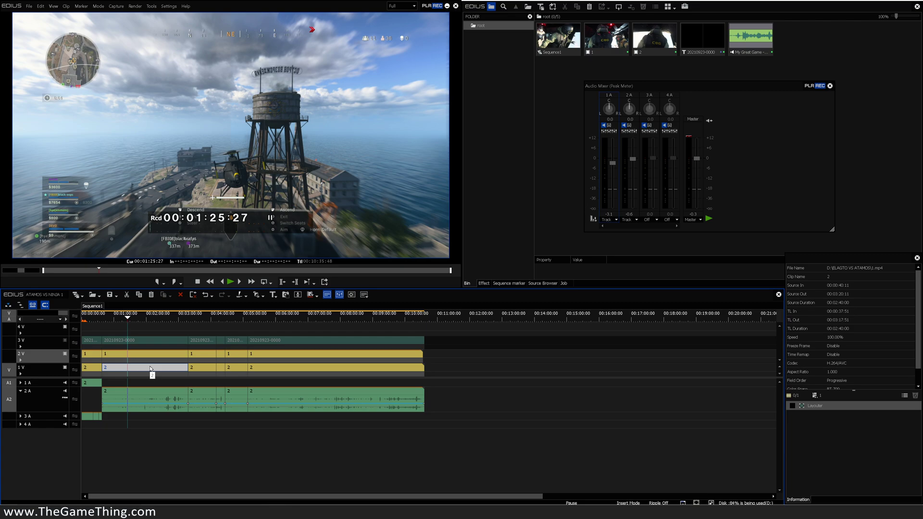
right_click(151, 369)
click(167, 364)
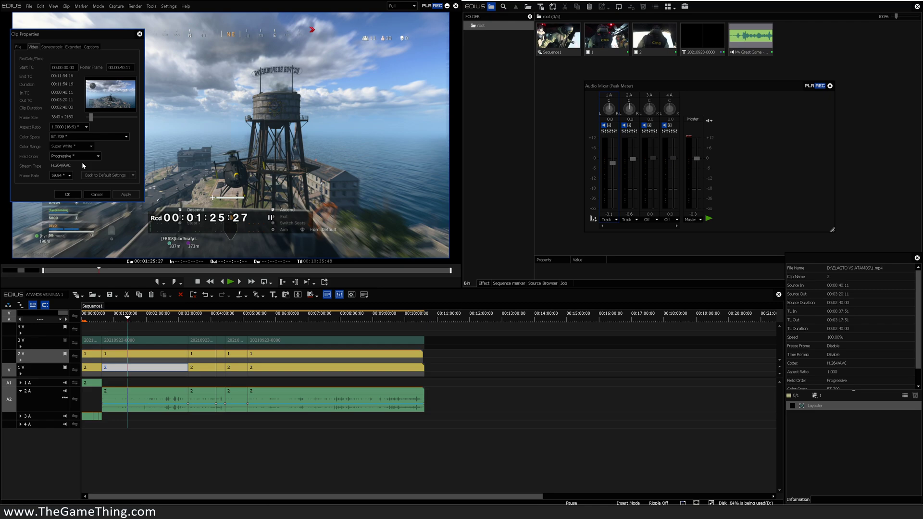
click(96, 195)
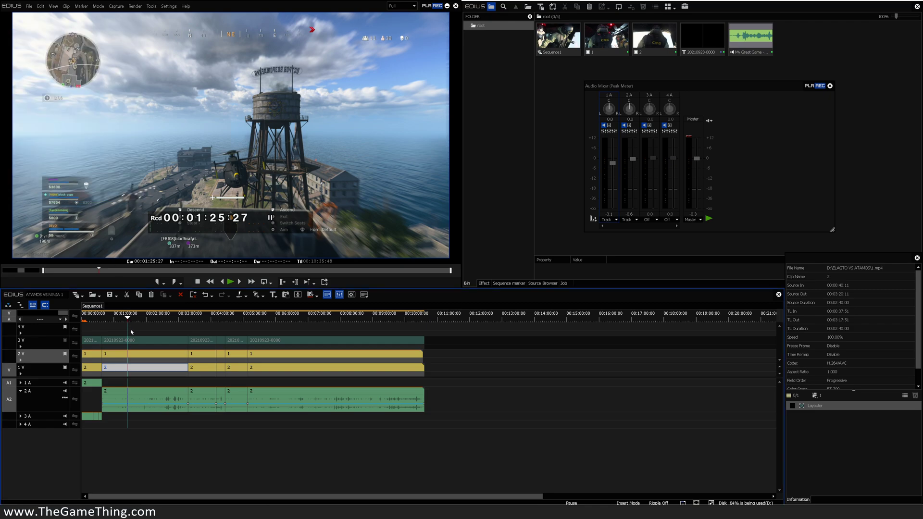
Return to the properties of the second 2V clip to compare its stream type with the 1V clip's.
click(151, 355)
right_click(151, 356)
click(173, 347)
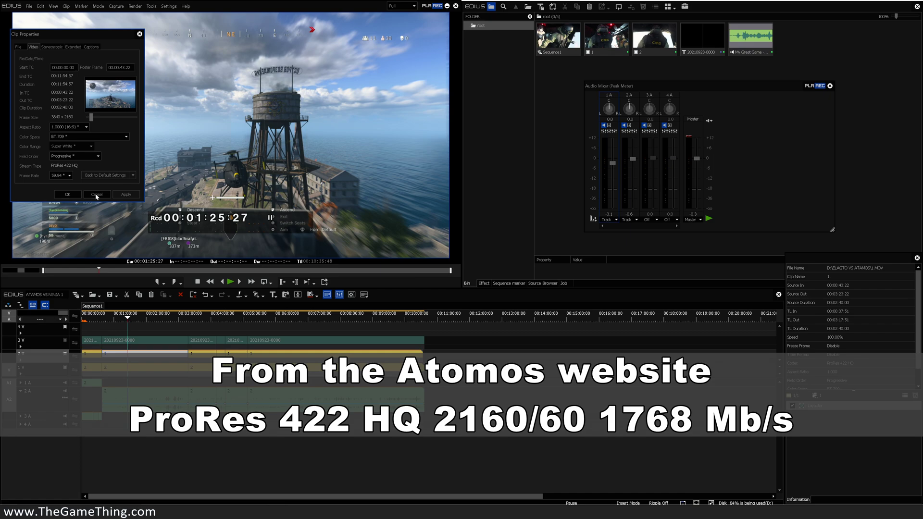
click(97, 195)
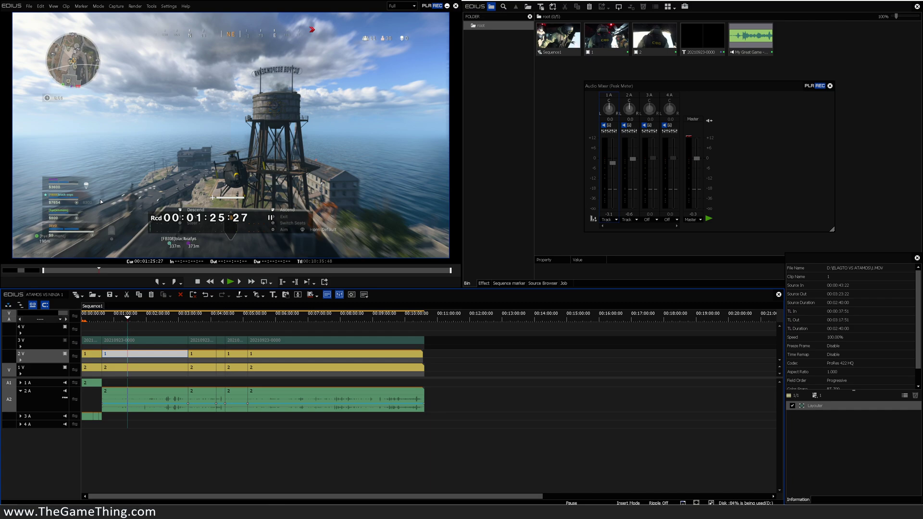
Check the video properties of the last clip on track 2V and close them without changes.
click(300, 355)
right_click(300, 355)
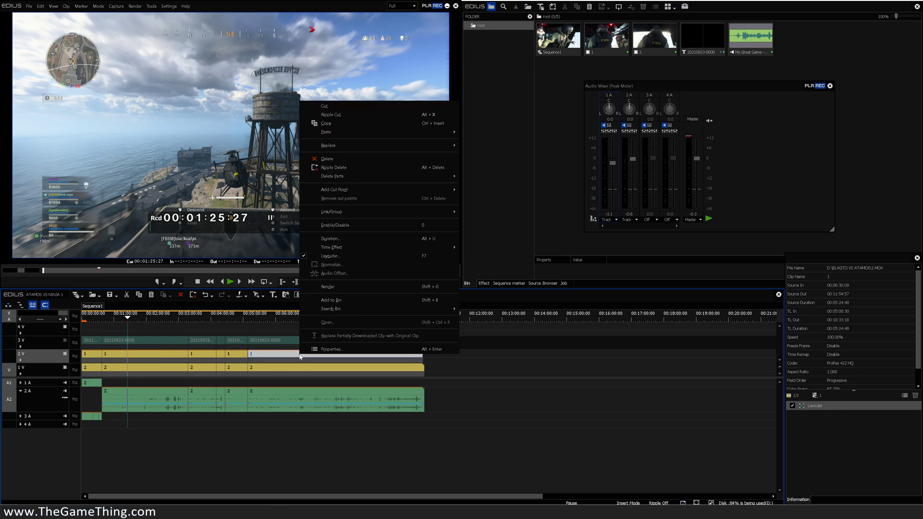
click(324, 351)
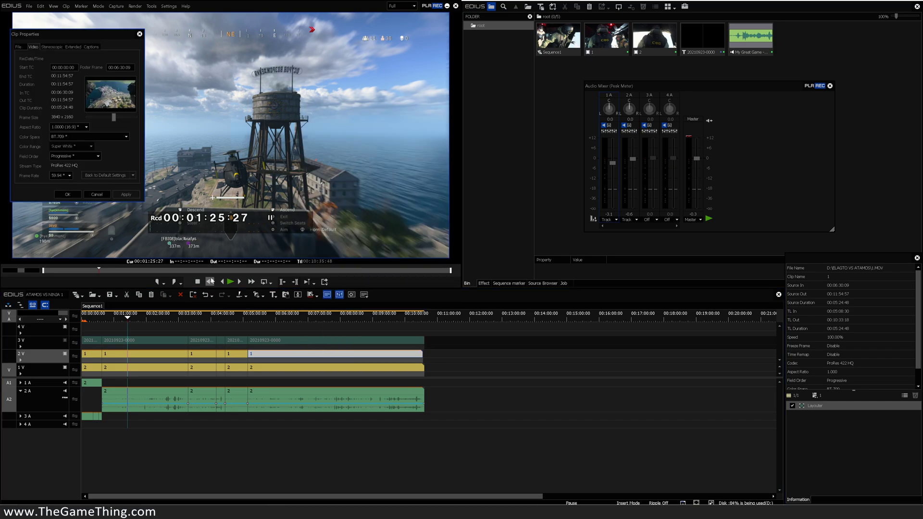
click(97, 194)
Check the stream type and frame rate in the video properties of the last clip on track 1V, closing without changes.
click(311, 371)
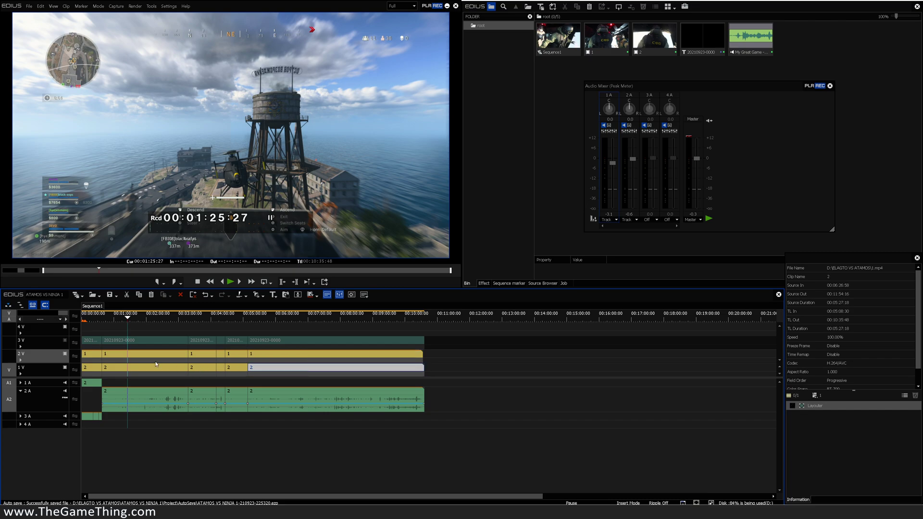
right_click(278, 369)
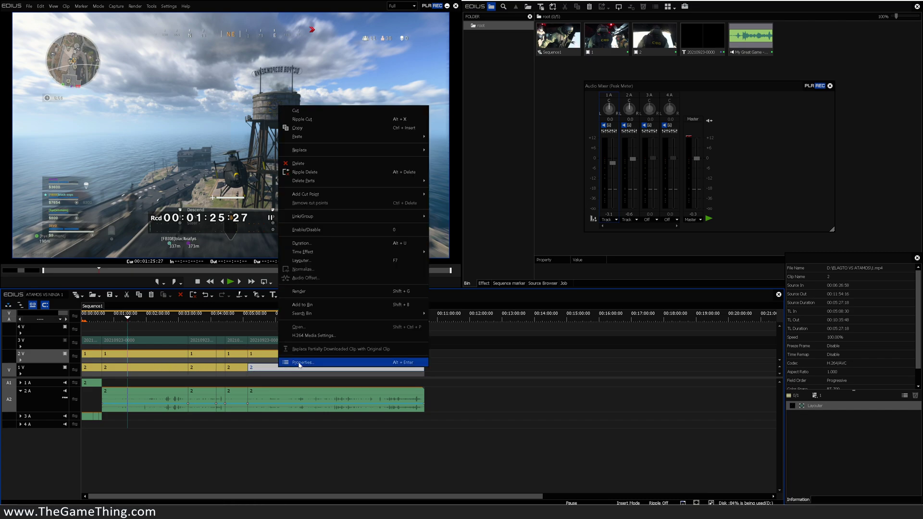
click(299, 364)
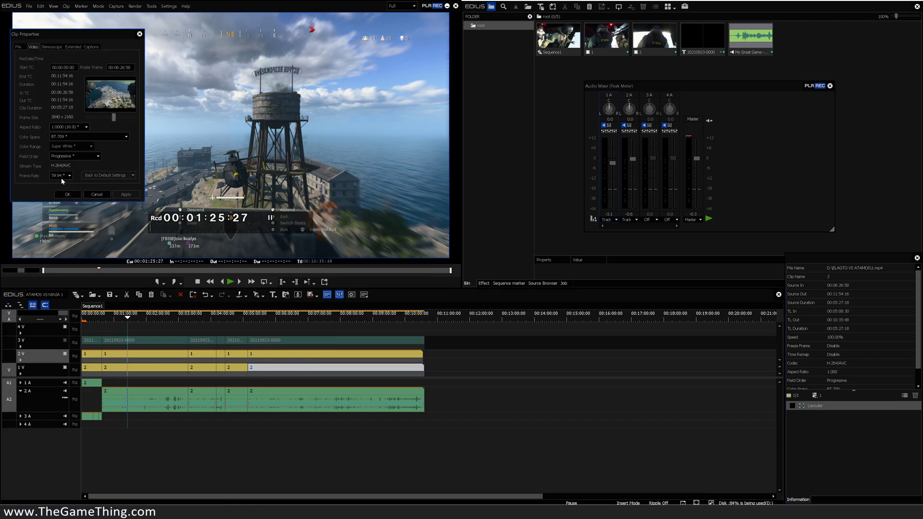
click(96, 195)
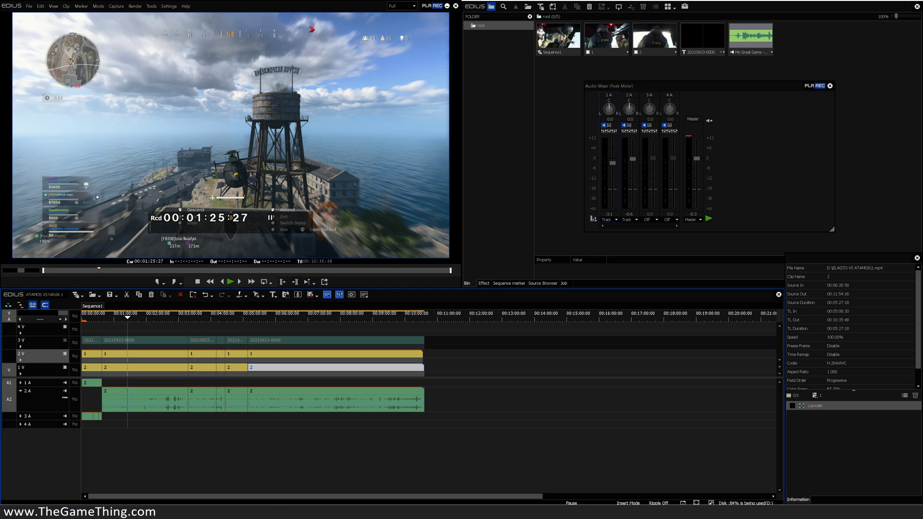
Turn the video of track 3V back on to show the dividing line in the preview.
click(65, 340)
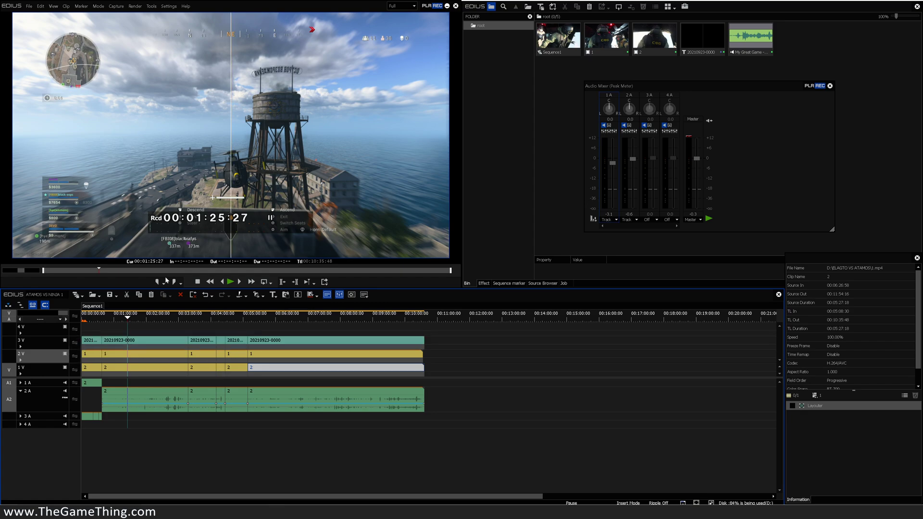
key(F11)
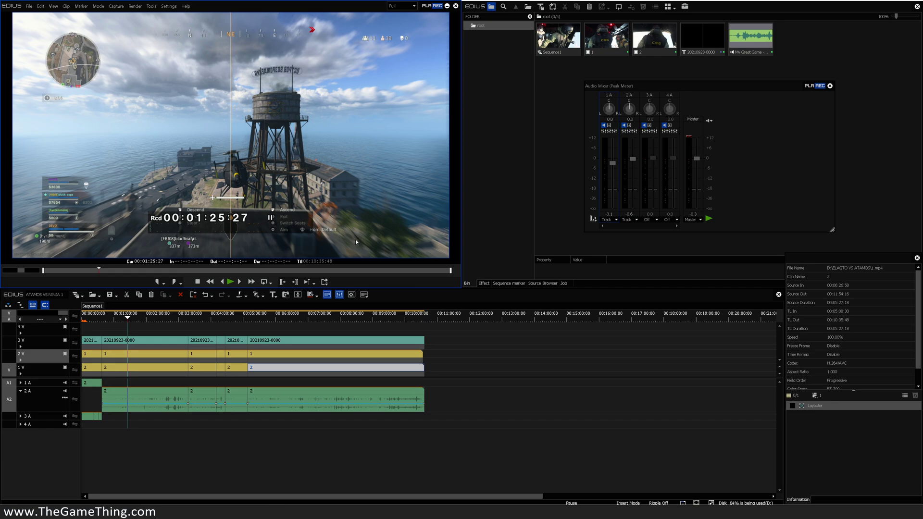
Review the detailed project settings for frame size, frame rate, bit depth, color space and render format, keeping them as they are.
click(169, 7)
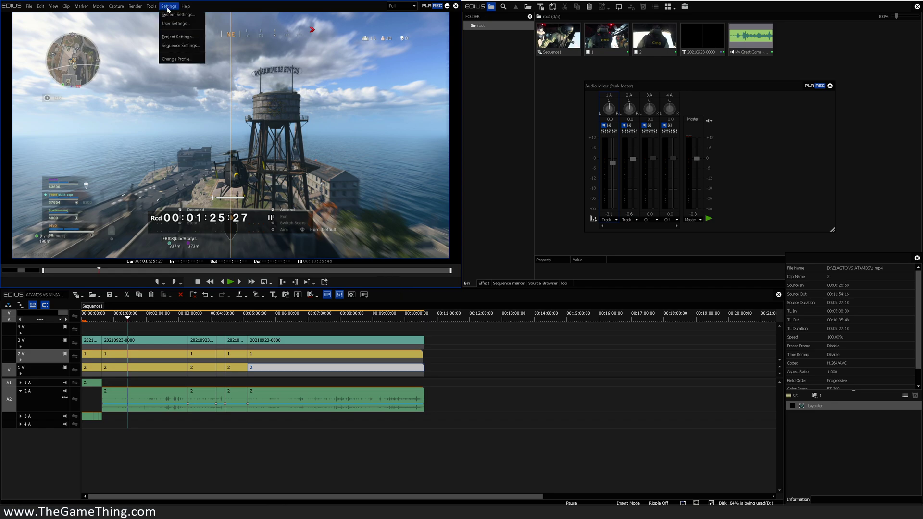
click(184, 37)
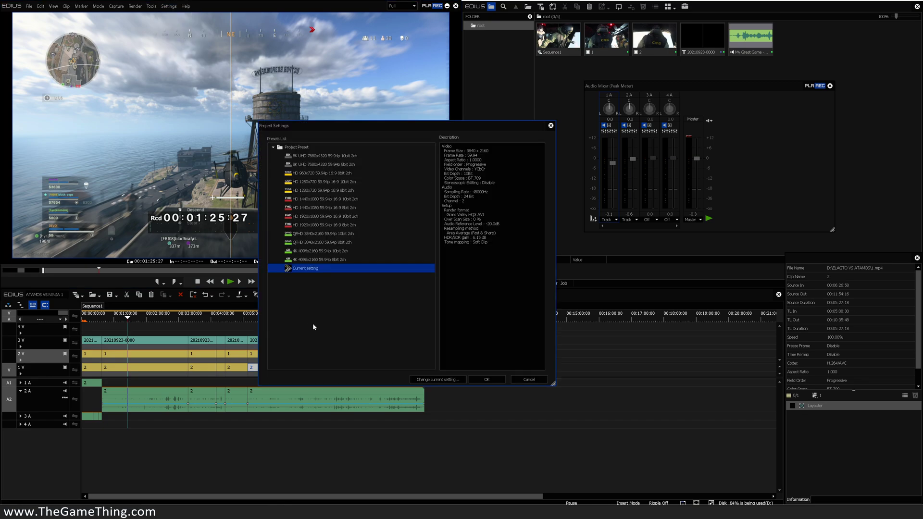
click(437, 380)
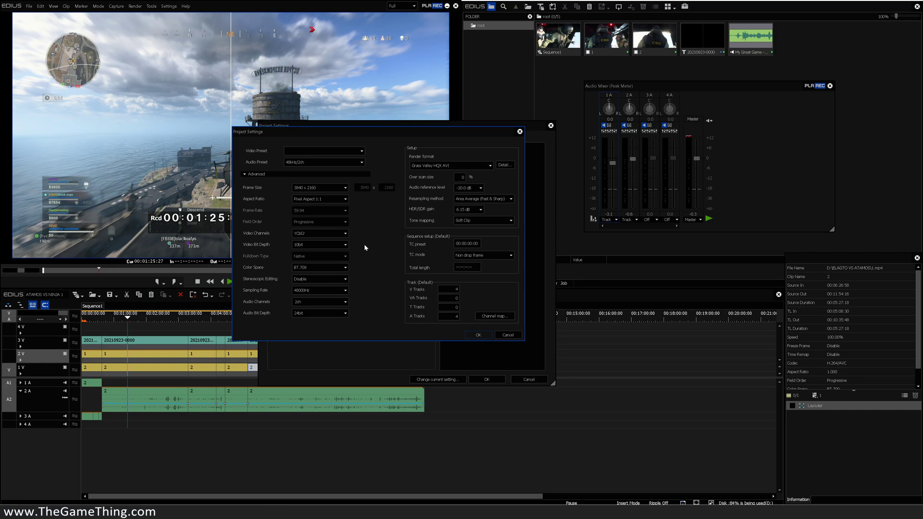
click(479, 335)
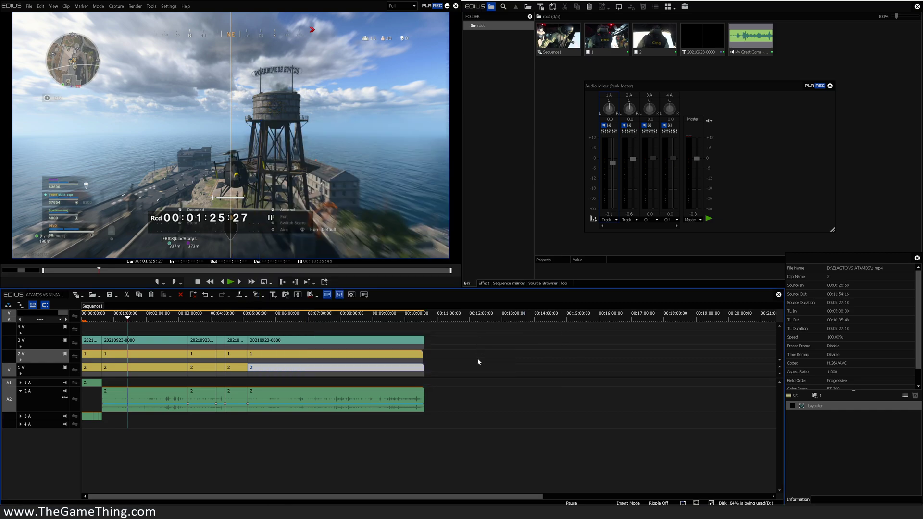
Start a print-to-file export of the sequence with the H.265/HEVC (NVIDIA) exporter.
click(325, 282)
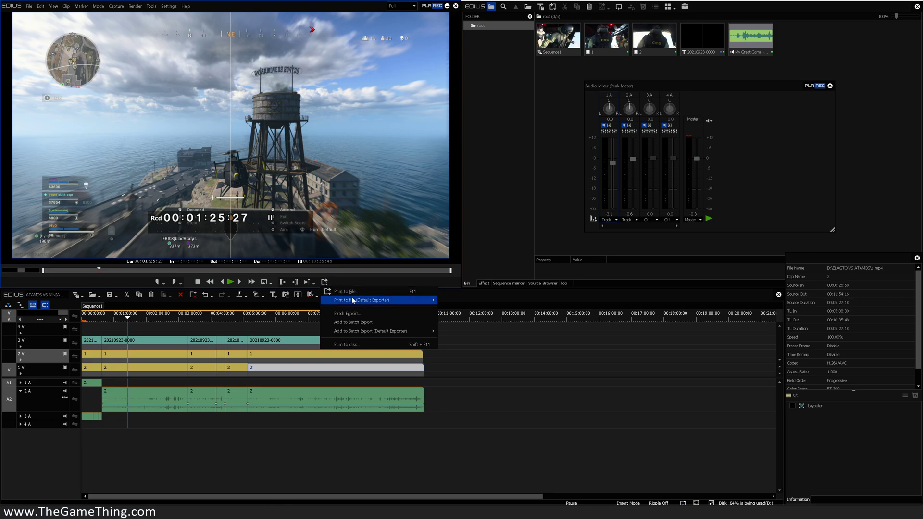
mouse_move(362, 302)
click(368, 291)
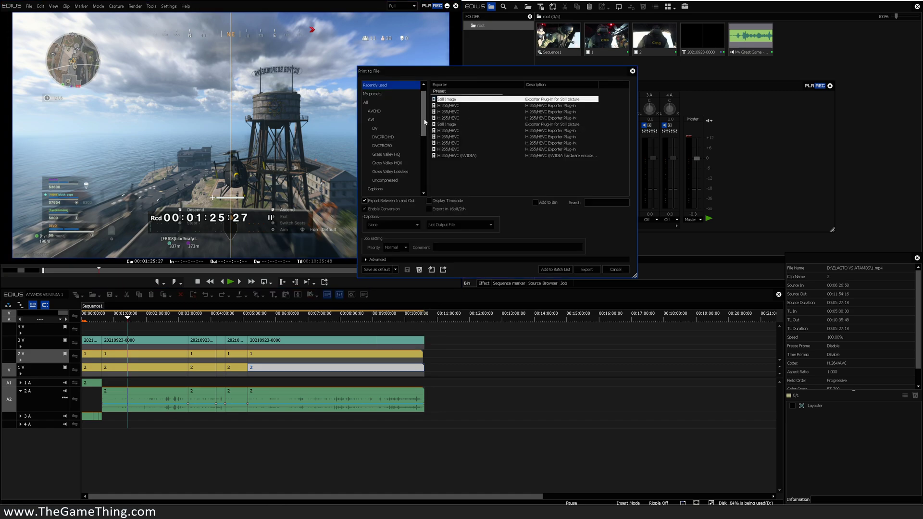
drag(425, 123, 425, 150)
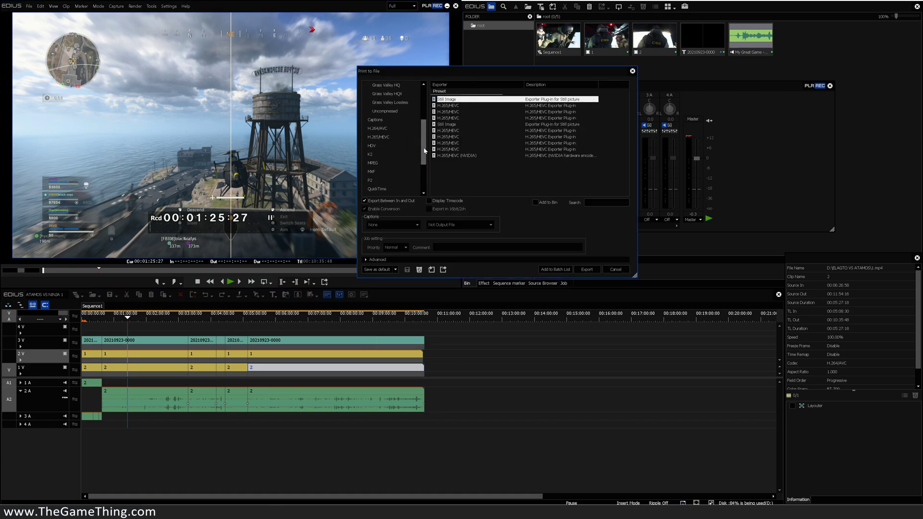
click(377, 140)
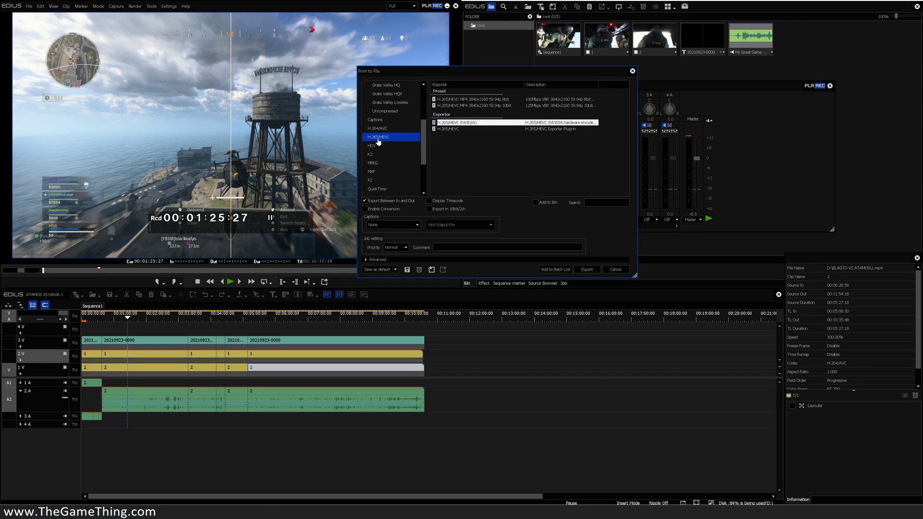
double_click(473, 124)
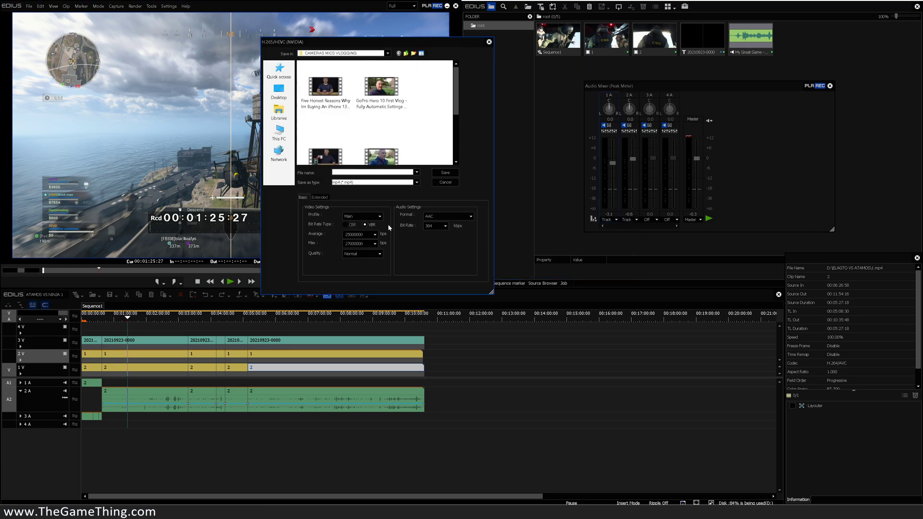
Set the export's average and maximum bit rates to 160000000 bps, the quality to SuperFine and the profile to Main 10.
click(376, 235)
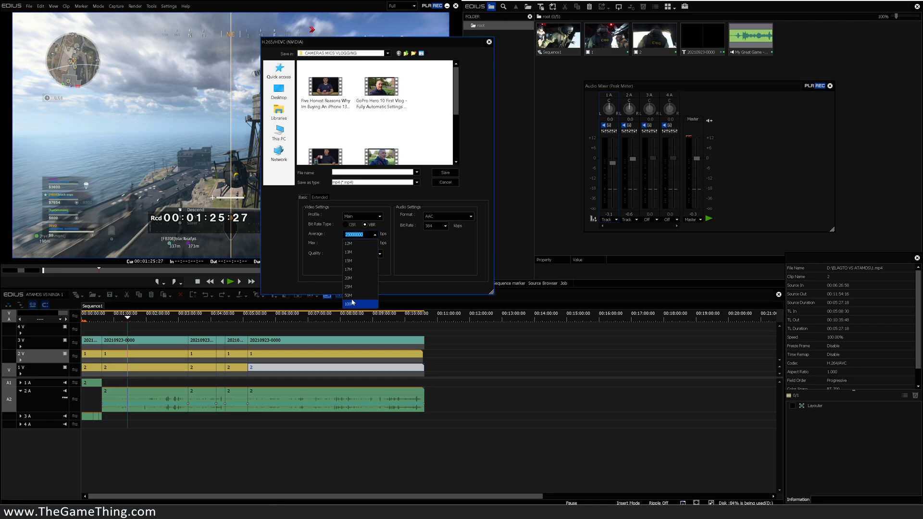
click(374, 234)
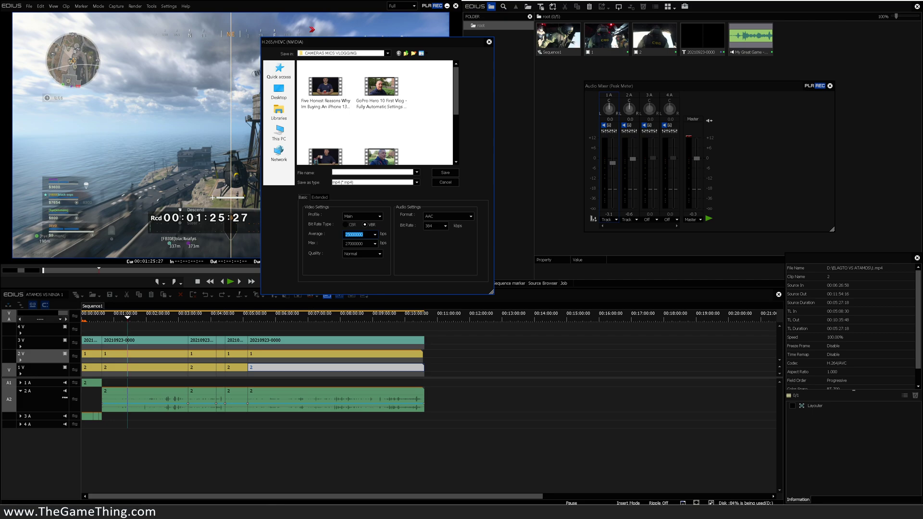
text(16)
click(380, 255)
click(371, 216)
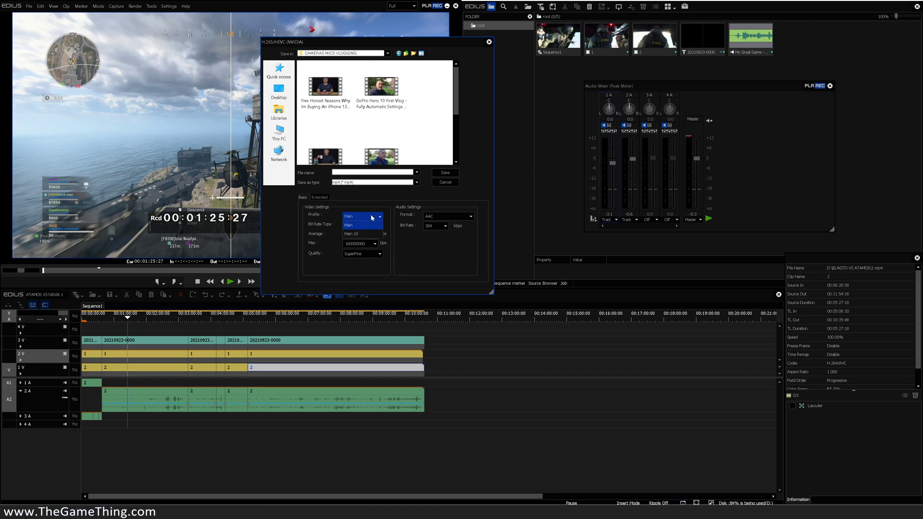
click(354, 235)
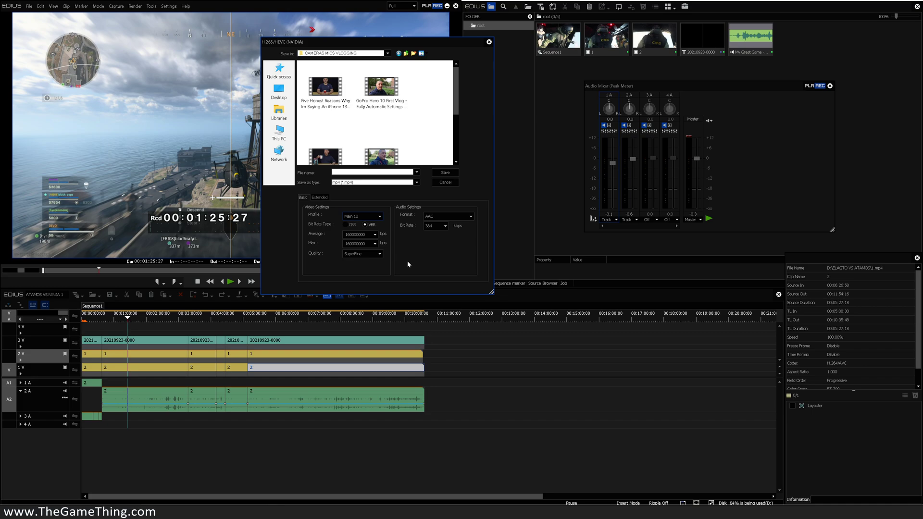
Set the export's GOP structure to IBBP in the extended settings and return to the basic settings.
click(320, 199)
click(385, 213)
click(377, 230)
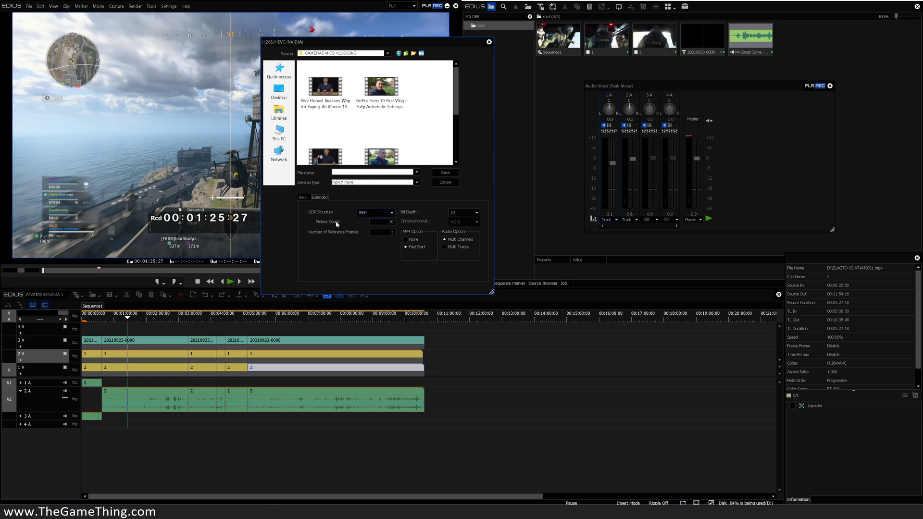
click(303, 198)
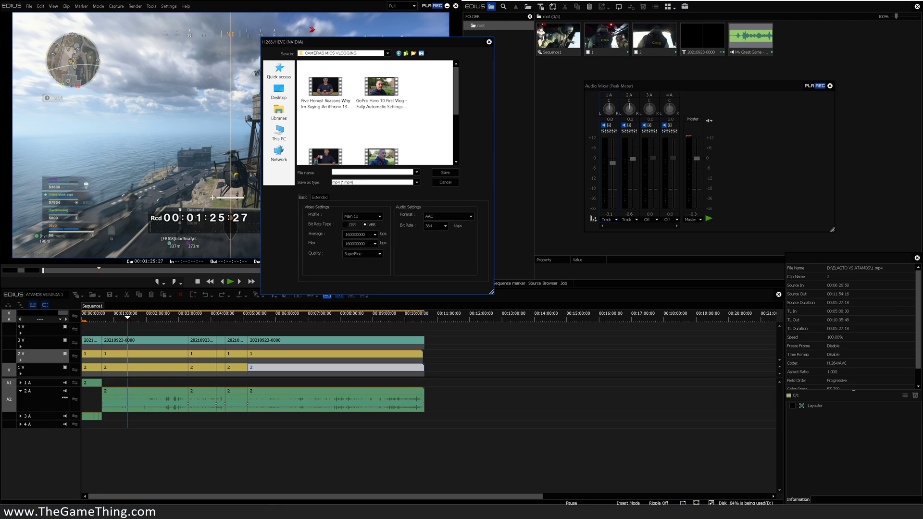